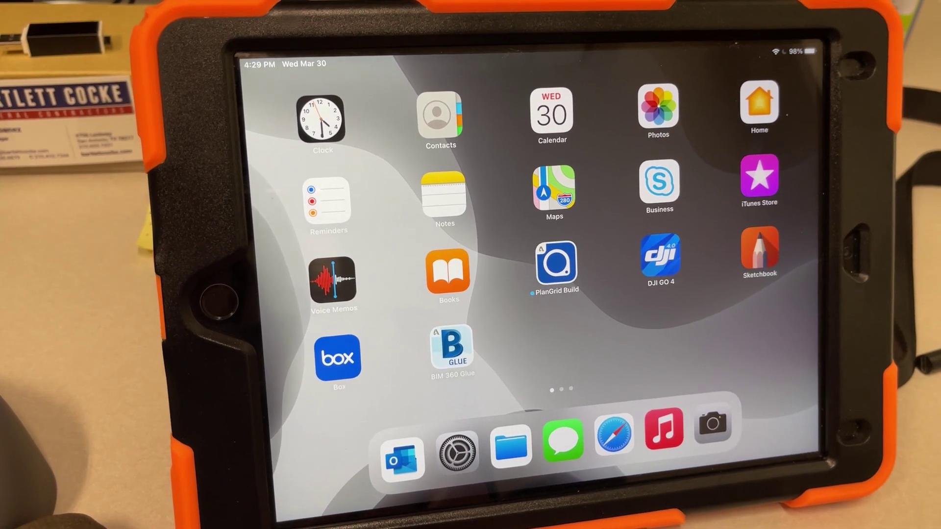
Launch BIM 360 Glue from the iPad home screen, then return to the home screen.
{"action": "left_click", "coordinate": [452, 350]}
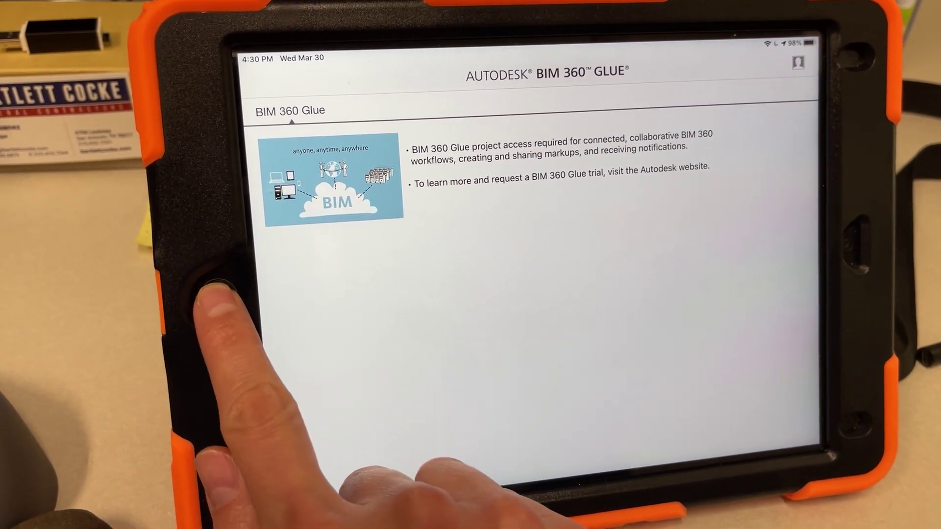
{"action": "left_click", "coordinate": [213, 294]}
Start Box and bring up its Favorites folders.
{"action": "left_click", "coordinate": [340, 353]}
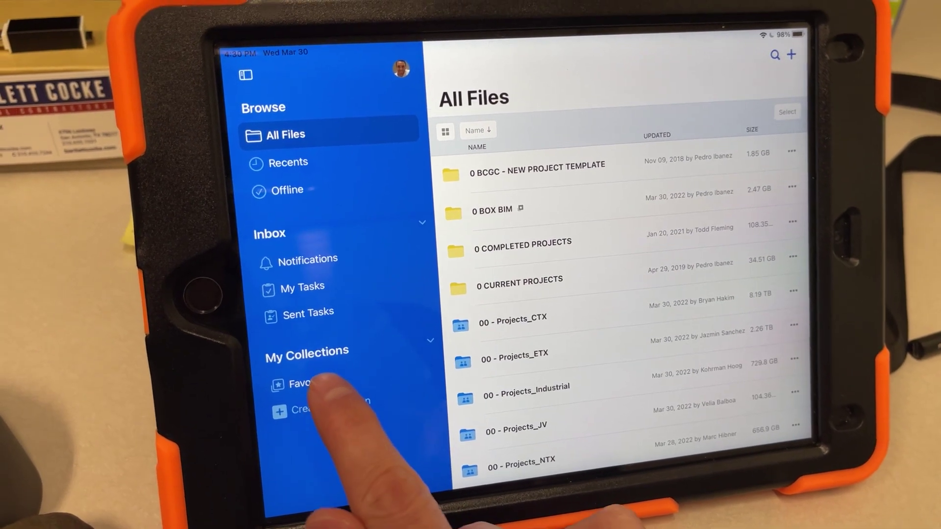
{"action": "left_click", "coordinate": [296, 372]}
Go through B210132 - SAT 14 and SAT14 - VDC to open 0324_MS SAT14_COMPOSITE.nwd.
{"action": "left_click", "coordinate": [541, 362]}
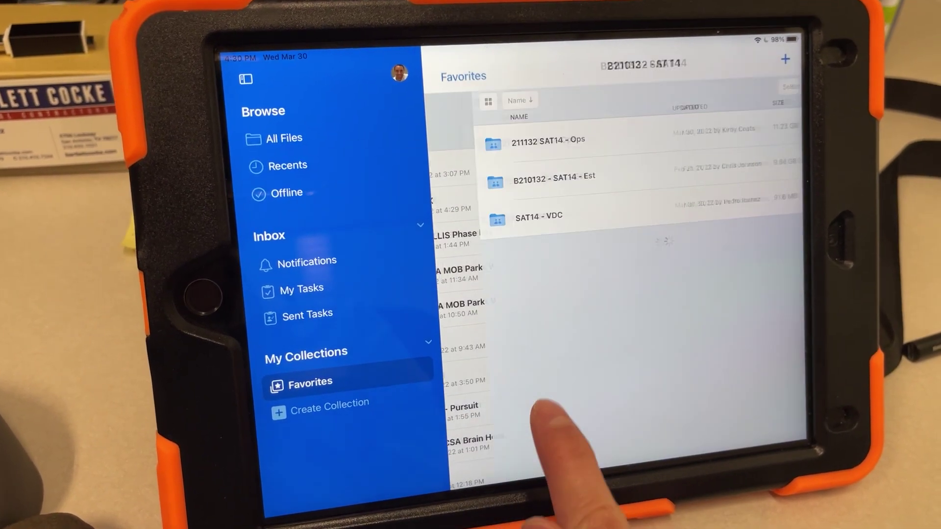
{"action": "left_click", "coordinate": [548, 217]}
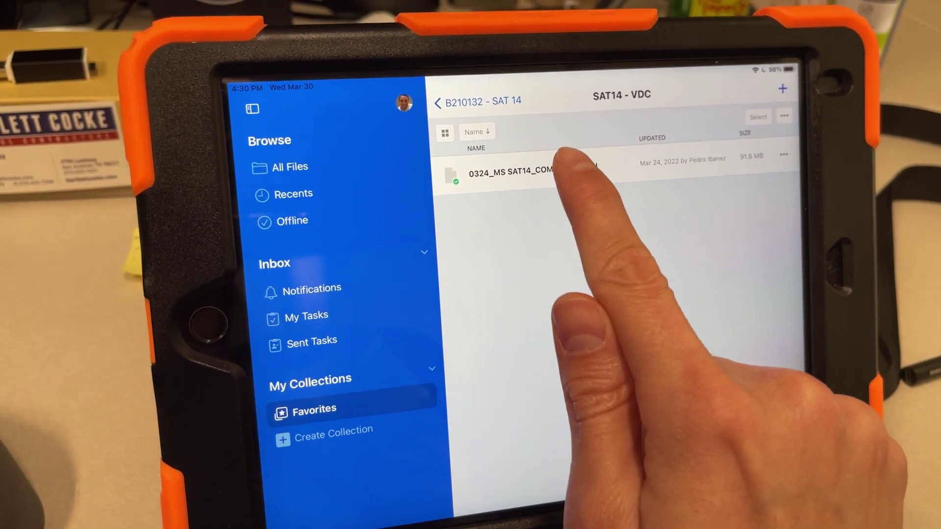
{"action": "left_click", "coordinate": [541, 163]}
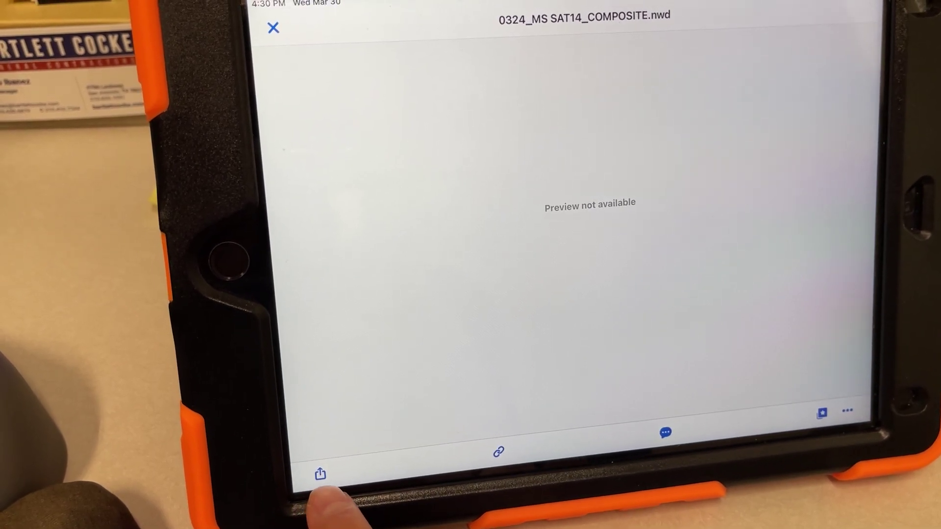
Share the composite NWD file from Box to BIM 360 Glue.
{"action": "left_click", "coordinate": [320, 471]}
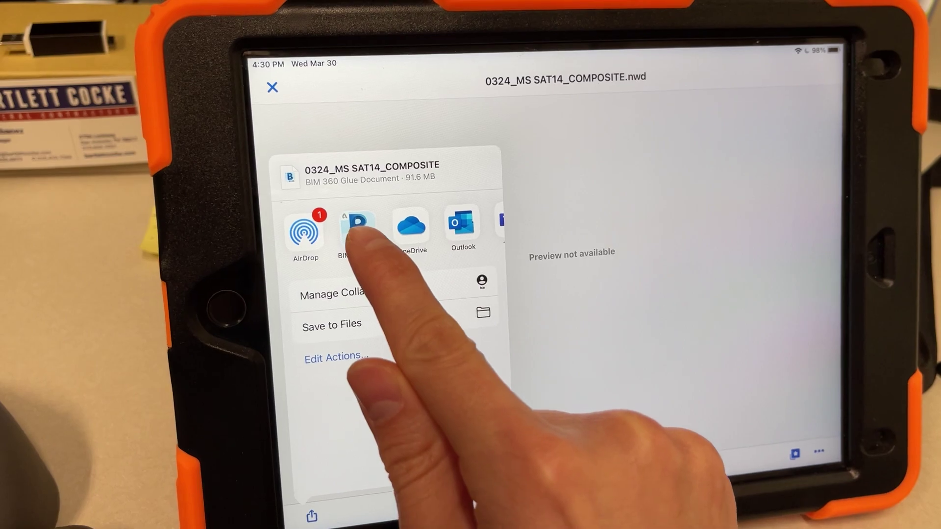
{"action": "left_click", "coordinate": [358, 225]}
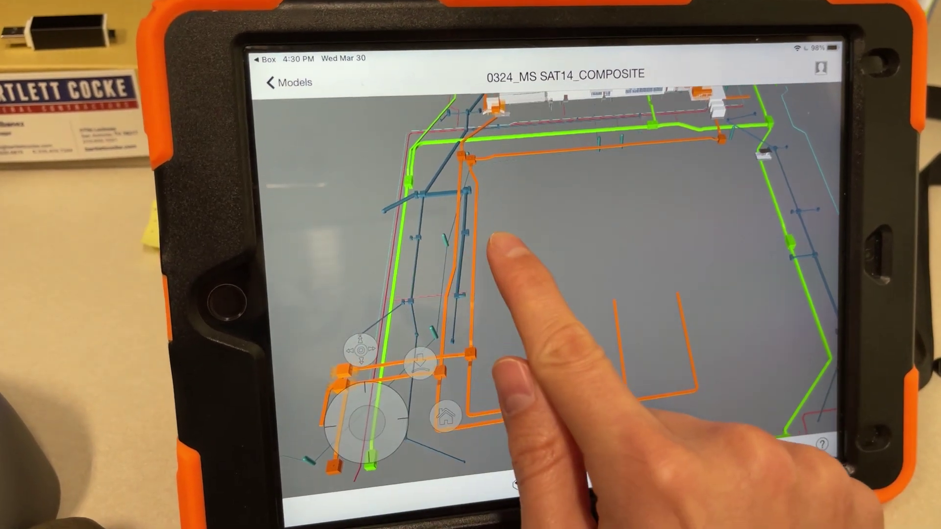
Orbit and zoom around the orange and blue pipes and the green duct.
{"action": "left_click_drag", "start_coordinate": [500, 243], "coordinate": [514, 252]}
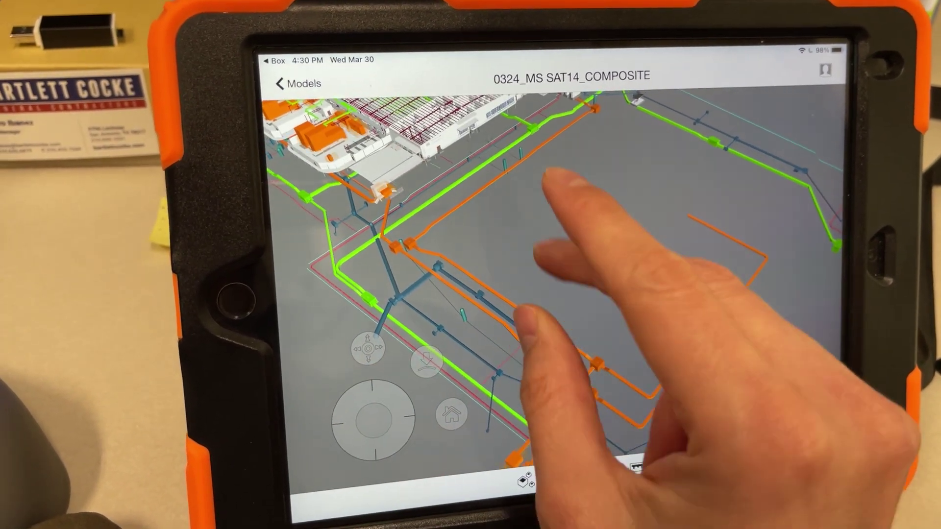
{"action": "scroll", "coordinate": [588, 243], "scroll_direction": "up", "scroll_amount": 5}
{"action": "scroll", "coordinate": [582, 331], "scroll_direction": "down", "scroll_amount": 3}
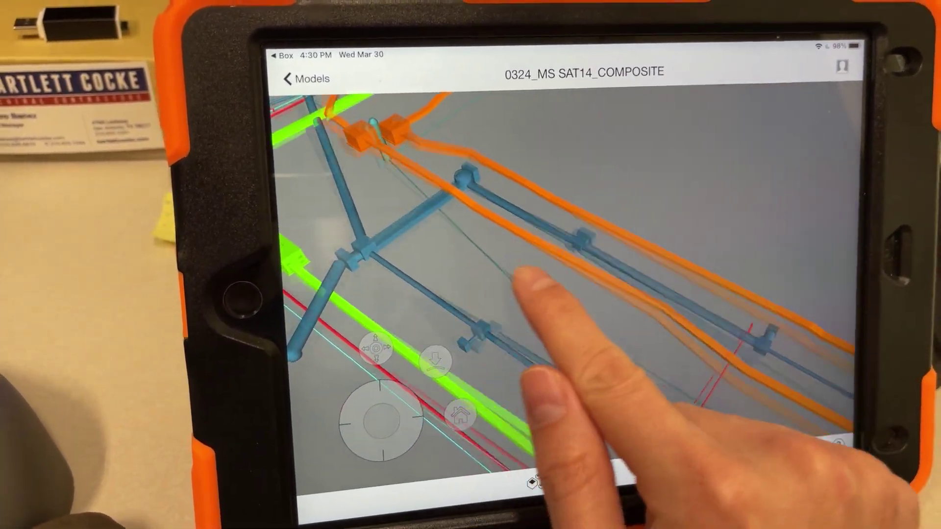
{"action": "mouse_move", "coordinate": [567, 294]}
{"action": "left_mouse_down"}
{"action": "mouse_move", "coordinate": [470, 254]}
{"action": "mouse_move", "coordinate": [647, 214]}
{"action": "mouse_move", "coordinate": [431, 252]}
{"action": "left_mouse_up"}
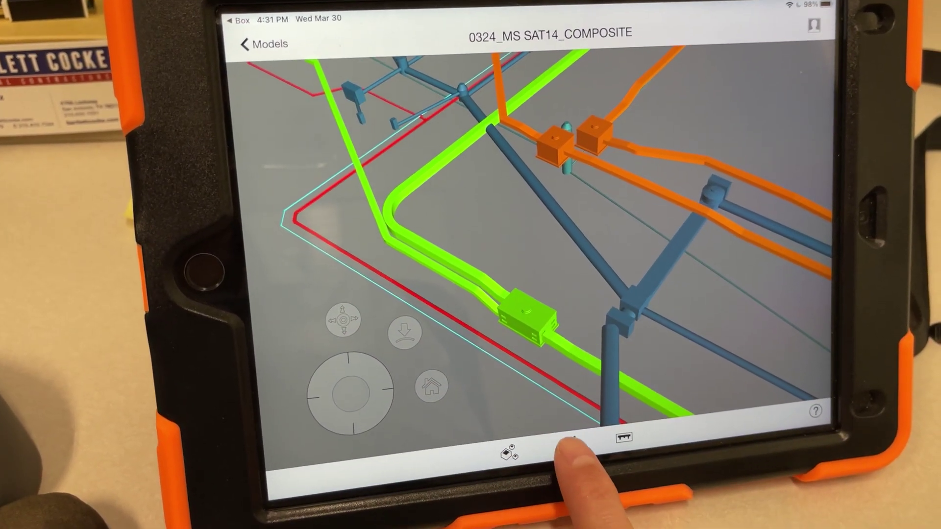
Open the Views panel listing the Overall, TOP, UG and RFI views.
{"action": "left_click", "coordinate": [570, 441]}
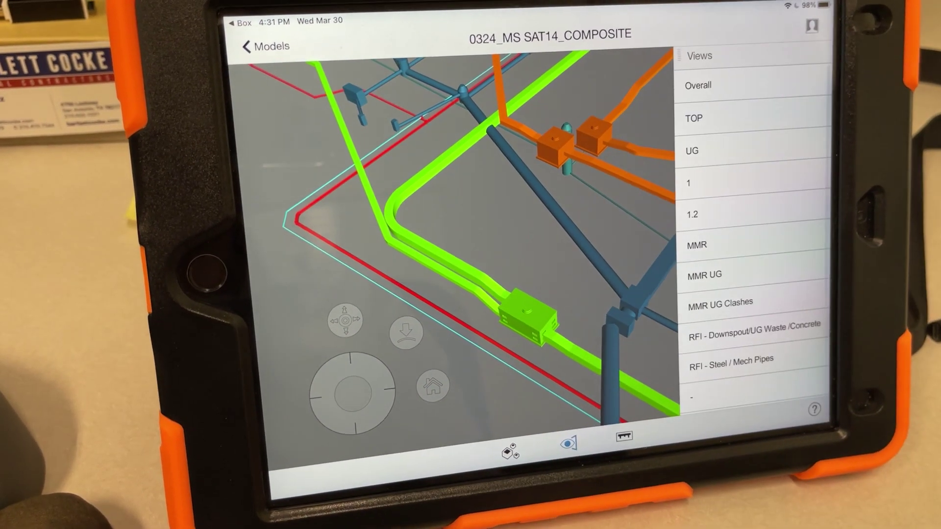